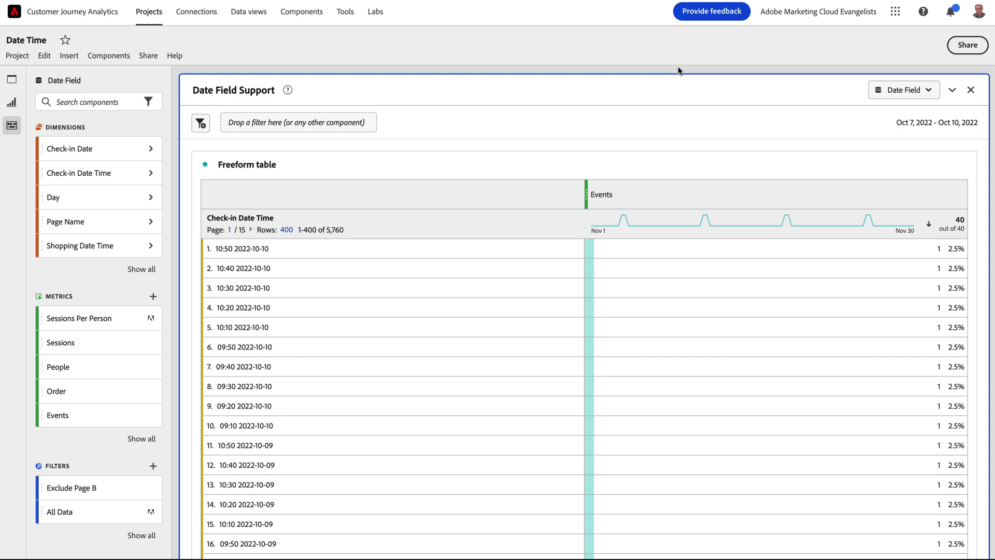
- Edit the Date Field data view and browse its Components to the Check-in Date Time field
{"action": "left_click", "coordinate": [927, 92]}
{"action": "left_click", "coordinate": [897, 133]}
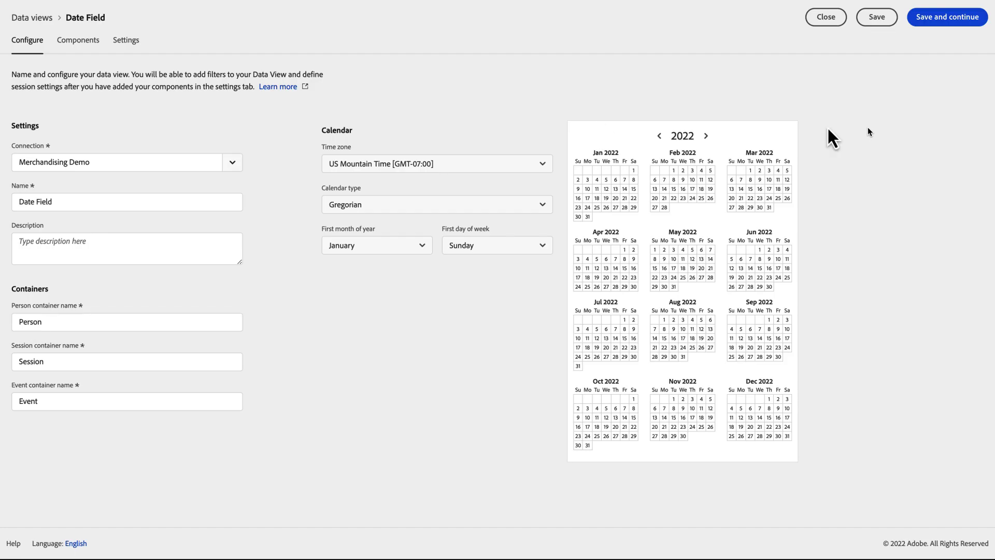
{"action": "left_click", "coordinate": [71, 52]}
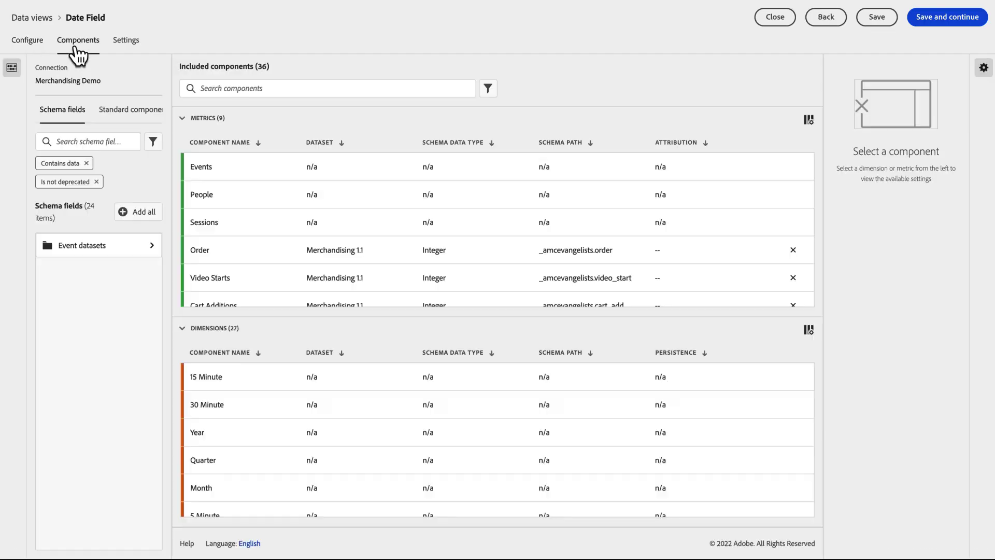
{"action": "left_click", "coordinate": [116, 247]}
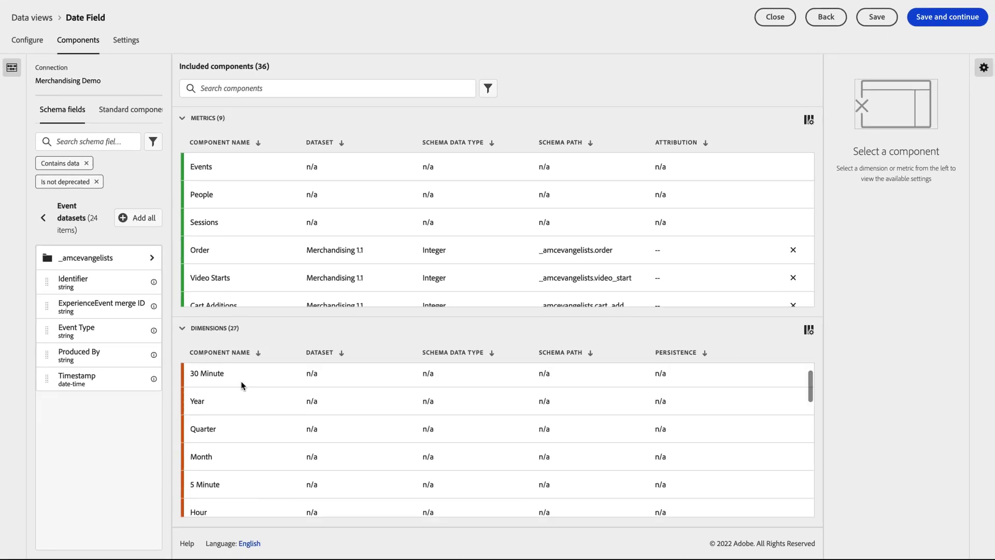
{"action": "scroll", "coordinate": [241, 384], "scroll_direction": "down", "scroll_amount": 3}
{"action": "scroll", "coordinate": [241, 385], "scroll_direction": "down", "scroll_amount": 3}
- Show the date-time format options for Check-in Date Time, currently set to Minute
{"action": "left_click", "coordinate": [318, 388]}
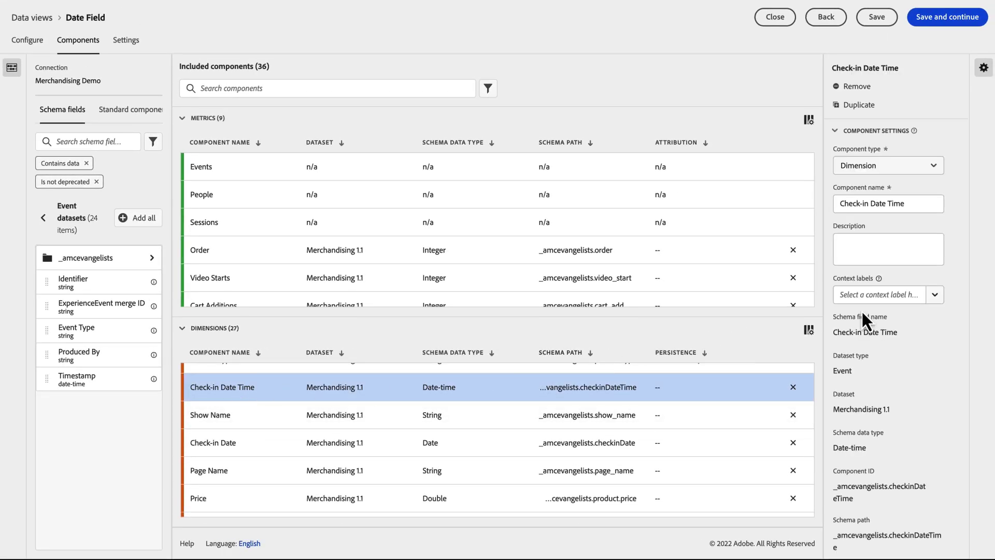
{"action": "scroll", "coordinate": [863, 321], "scroll_direction": "down", "scroll_amount": 3}
{"action": "left_click", "coordinate": [845, 497]}
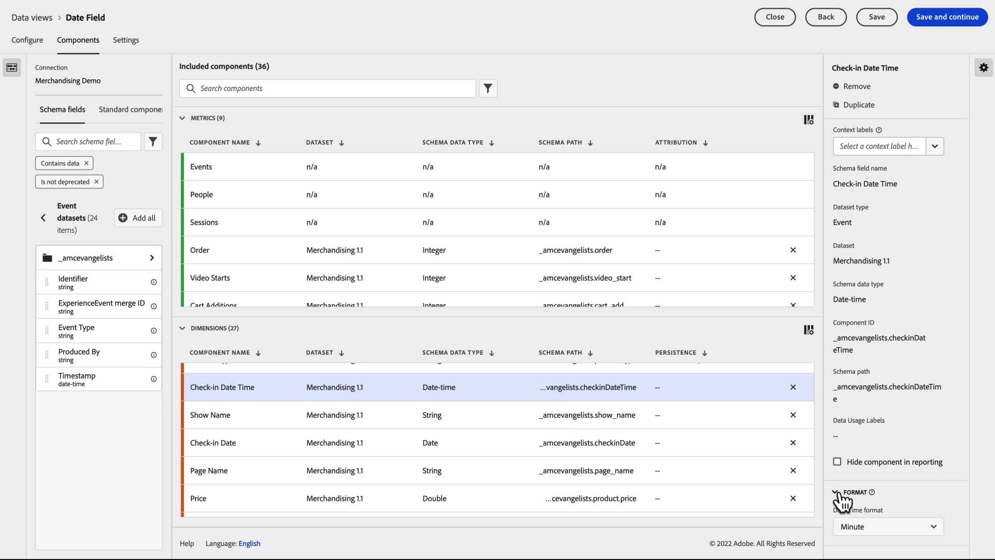
{"action": "scroll", "coordinate": [865, 503], "scroll_direction": "down", "scroll_amount": 1}
{"action": "left_click", "coordinate": [881, 484]}
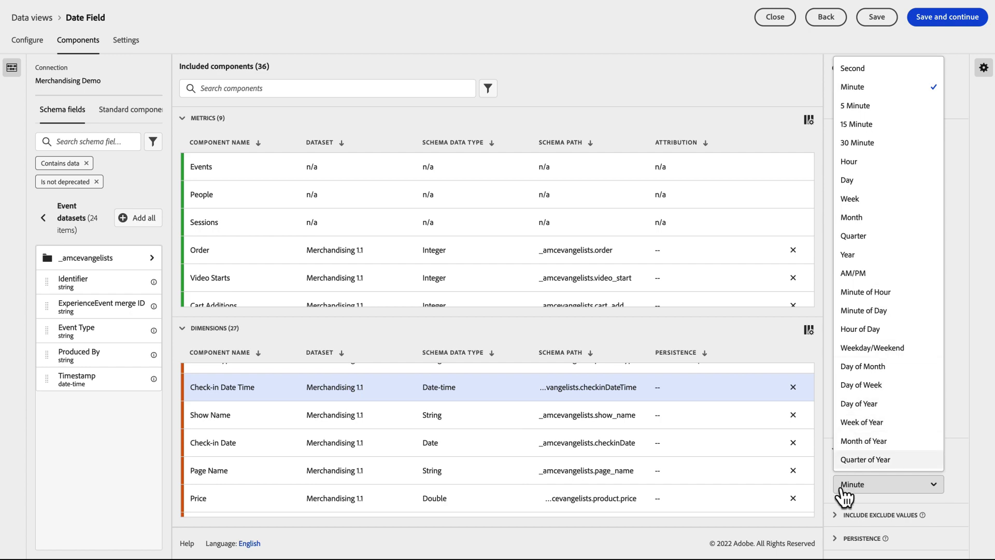
- Enable Set include/exclude values on Check-in Date Time, review the criterion options, and save
{"action": "left_click", "coordinate": [836, 515]}
{"action": "scroll", "coordinate": [836, 526], "scroll_direction": "down", "scroll_amount": 4}
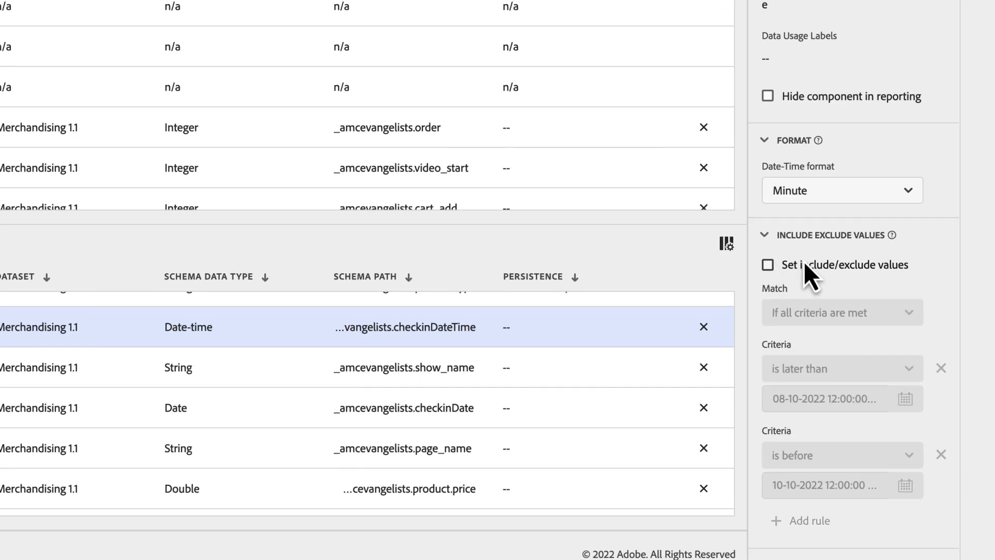
{"action": "left_click", "coordinate": [768, 265]}
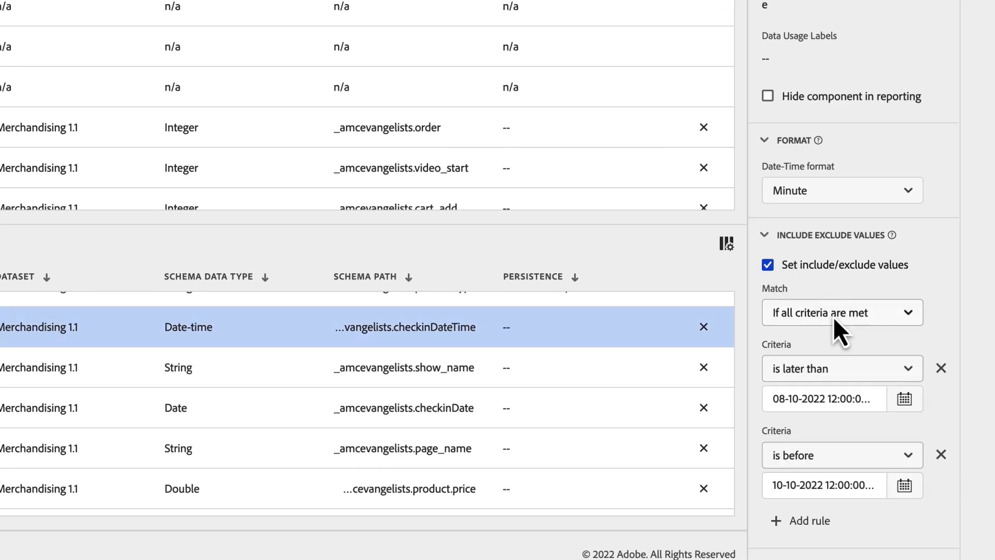
{"action": "left_click", "coordinate": [837, 377]}
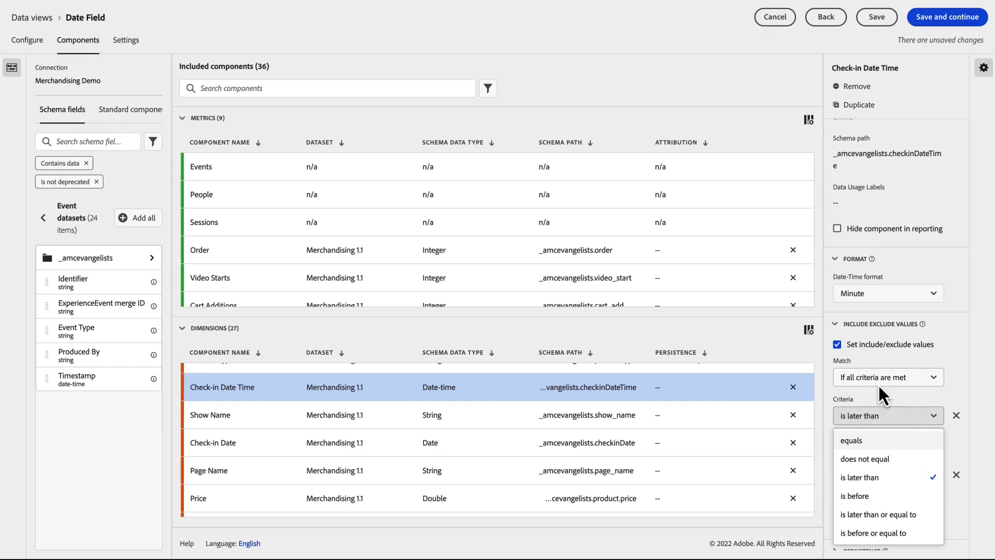
{"action": "left_click", "coordinate": [865, 24]}
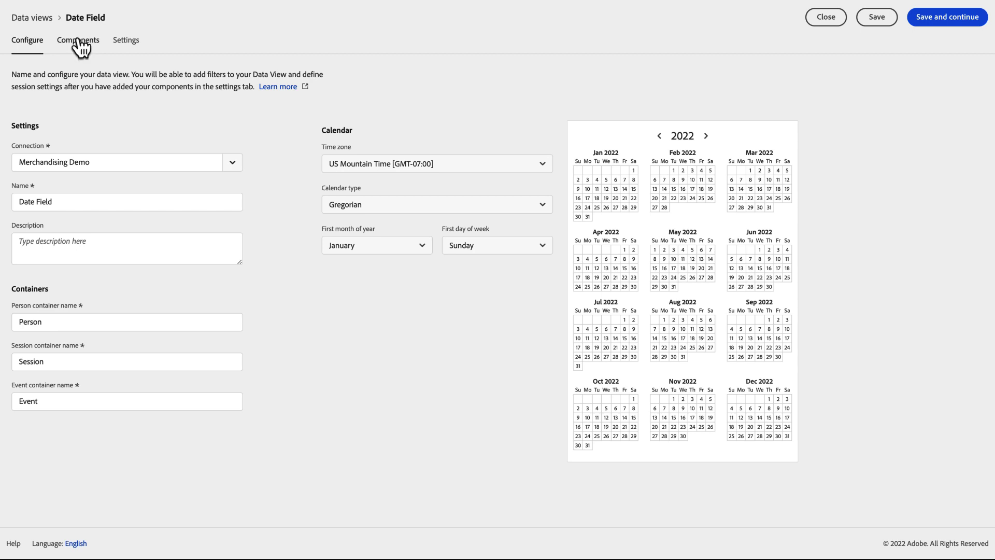
- Go back to Components and scroll to the Check-in Date Time row with its 08-10-2022 criterion
{"action": "left_click", "coordinate": [78, 41]}
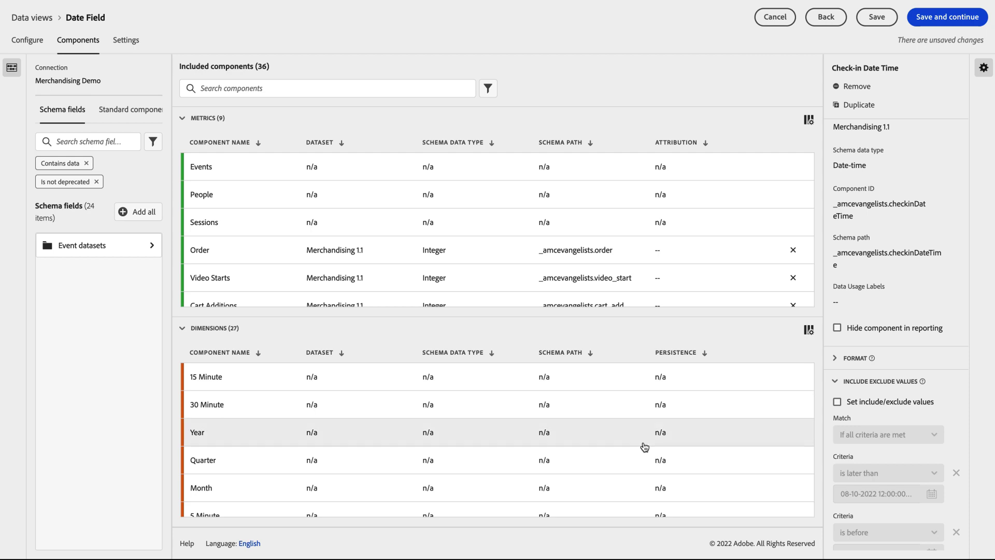
{"action": "scroll", "coordinate": [644, 447], "scroll_direction": "down", "scroll_amount": 10}
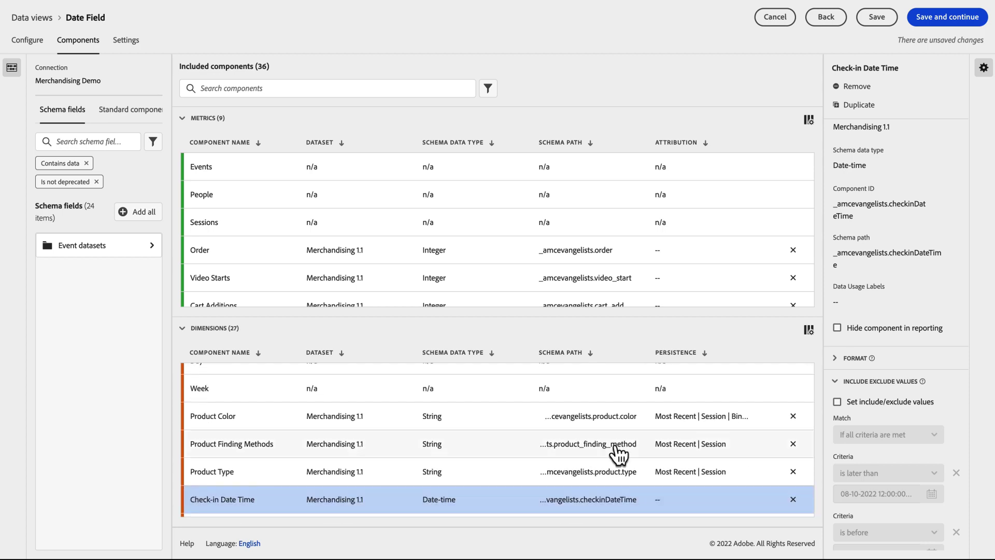
{"action": "scroll", "coordinate": [378, 492], "scroll_direction": "down", "scroll_amount": 3}
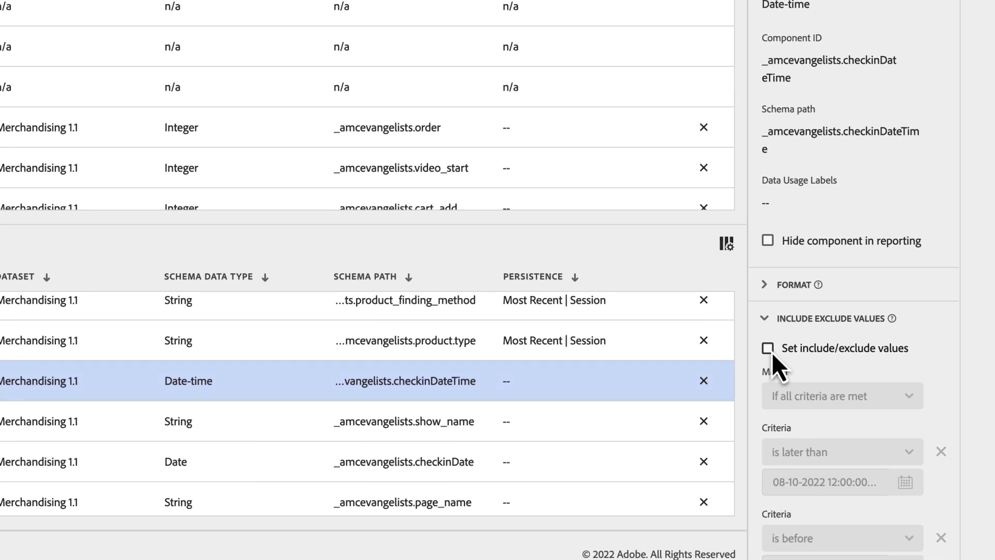
- Enable include/exclude values with the first criterion 'is later than' 08-10-2022
{"action": "left_click", "coordinate": [838, 402]}
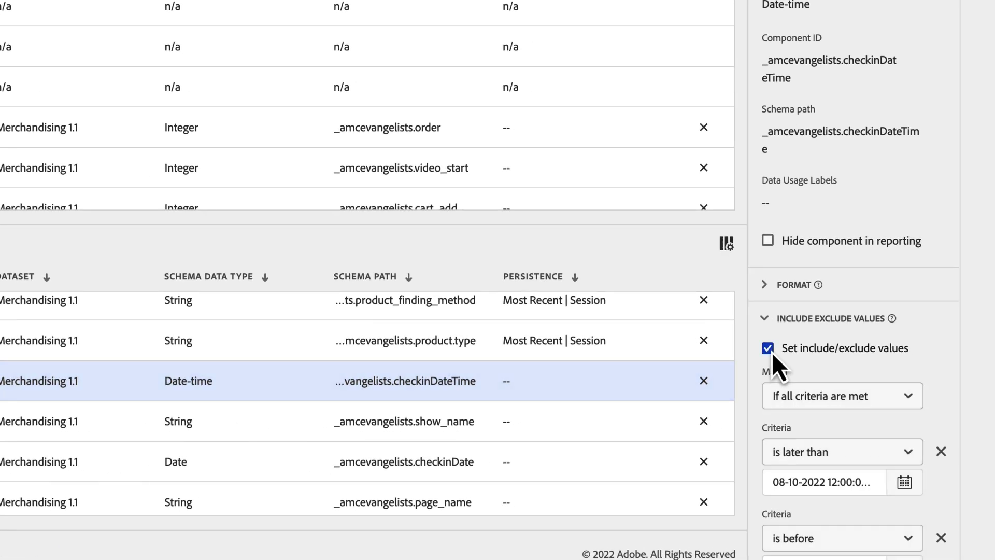
{"action": "left_click", "coordinate": [904, 482]}
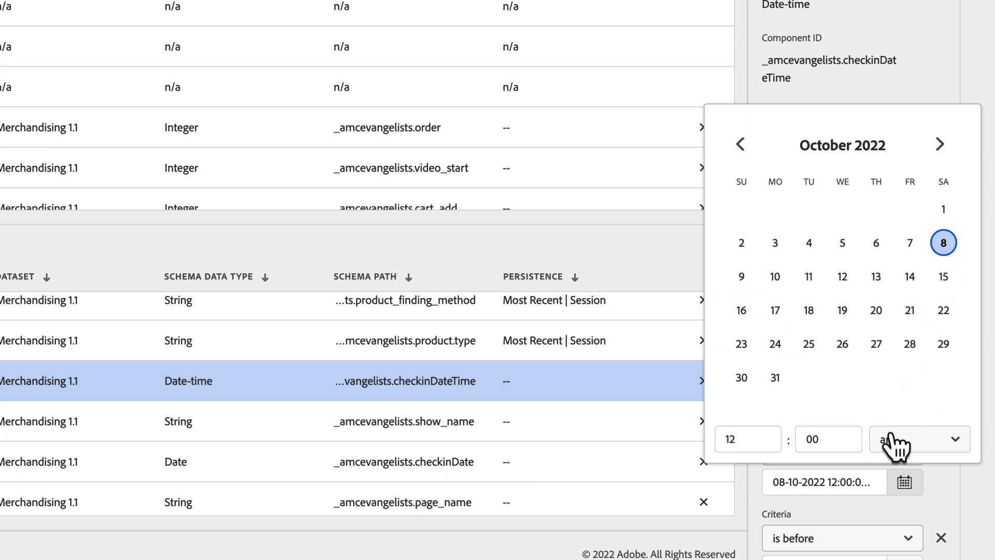
{"action": "left_click", "coordinate": [937, 495]}
{"action": "scroll", "coordinate": [938, 496], "scroll_direction": "down", "scroll_amount": 3}
- Set the second criterion to 'is before' 10-10-2022 and save the Date Field data view
{"action": "left_click", "coordinate": [908, 440]}
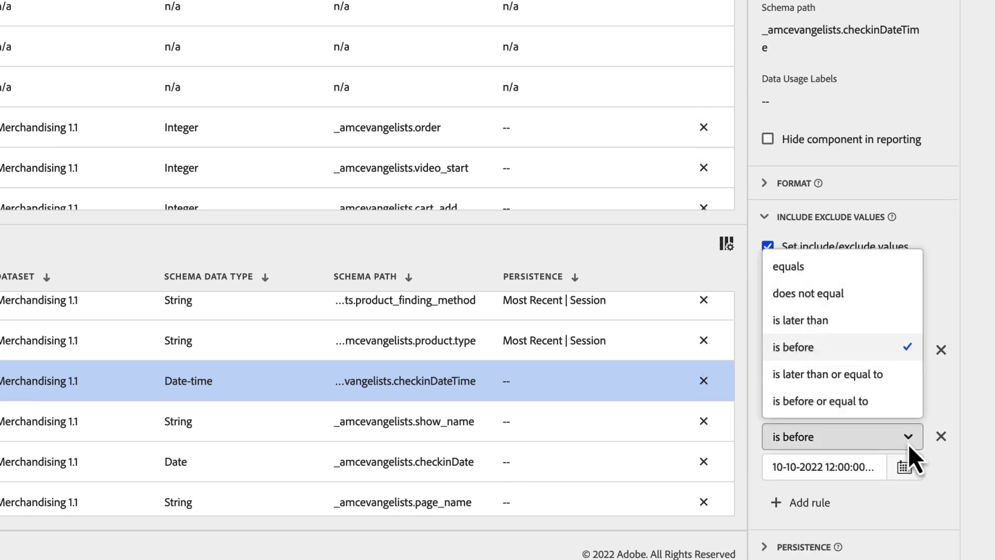
{"action": "left_click", "coordinate": [908, 443]}
{"action": "left_click", "coordinate": [904, 467]}
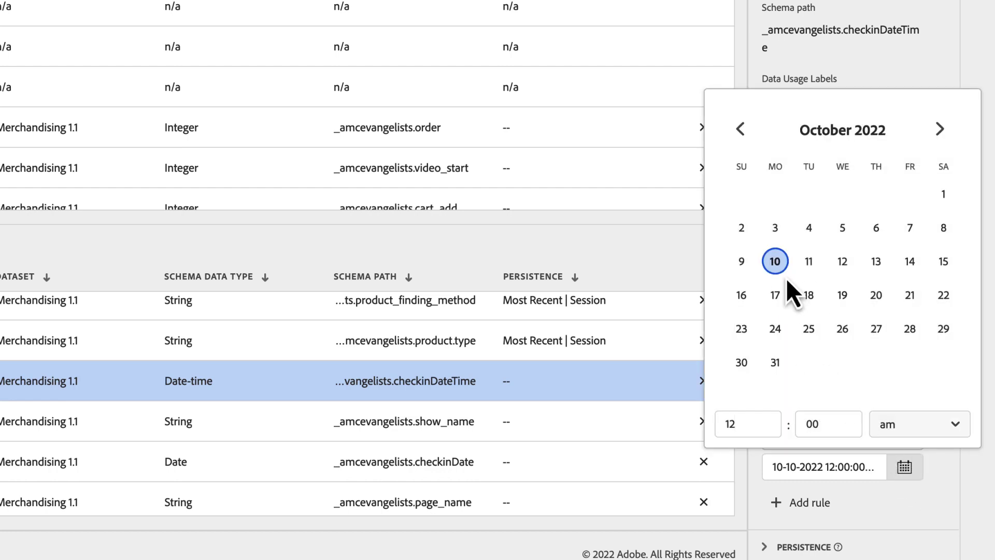
{"action": "left_click", "coordinate": [903, 503]}
{"action": "left_click", "coordinate": [876, 16]}
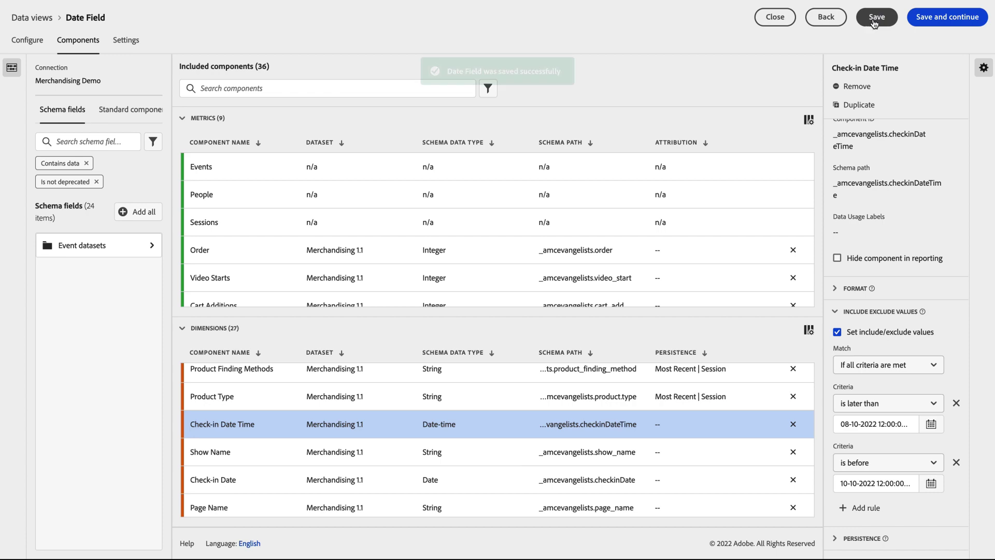
- Close the editor to view the date-limited table, then reopen the Date Field data view
{"action": "left_click", "coordinate": [772, 18]}
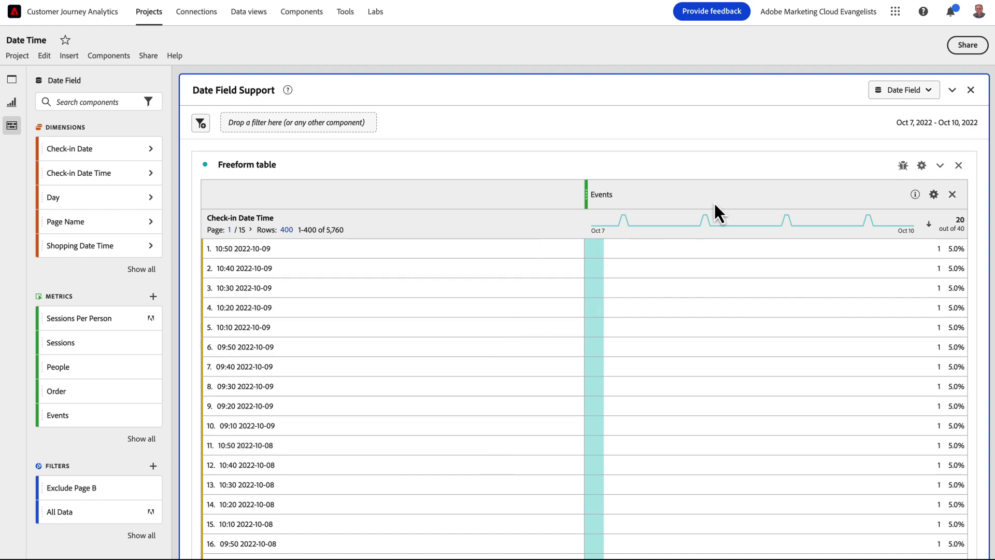
{"action": "left_click", "coordinate": [920, 96]}
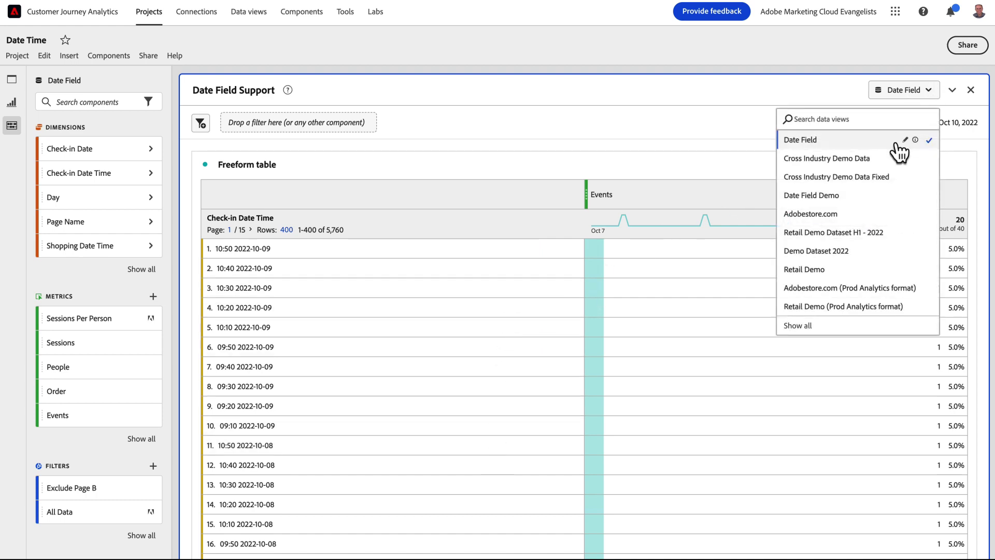
{"action": "left_click", "coordinate": [904, 141]}
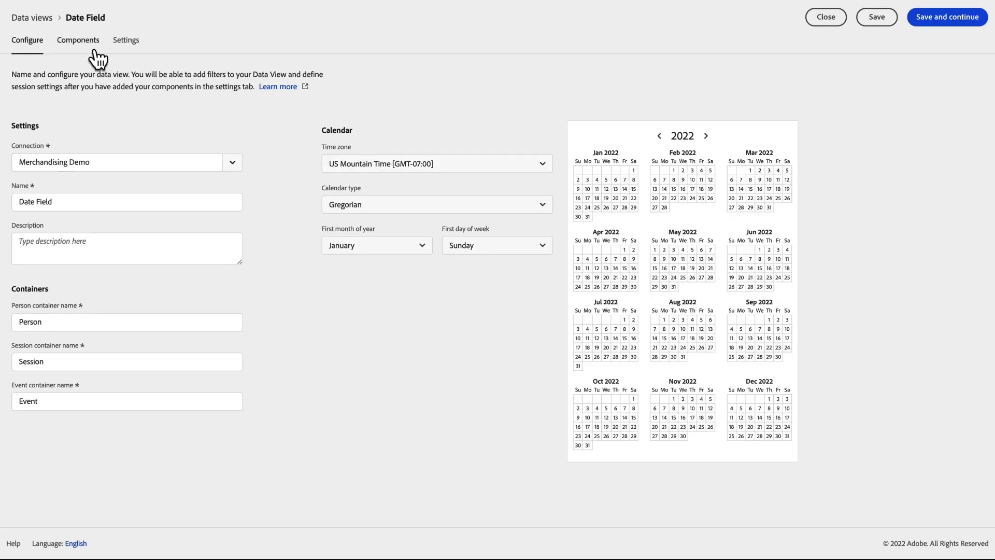
- Turn off the include/exclude value criteria on the Check-in Date Time dimension
{"action": "left_click", "coordinate": [77, 41]}
{"action": "scroll", "coordinate": [400, 430], "scroll_direction": "down", "scroll_amount": 2}
{"action": "scroll", "coordinate": [400, 427], "scroll_direction": "down", "scroll_amount": 4}
{"action": "left_click", "coordinate": [458, 388]}
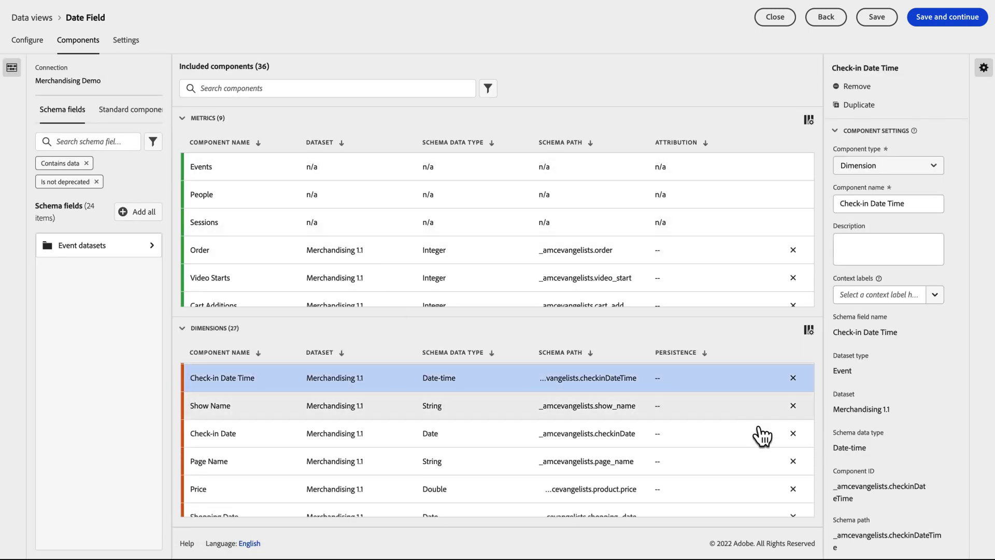
{"action": "scroll", "coordinate": [895, 451], "scroll_direction": "down", "scroll_amount": 5}
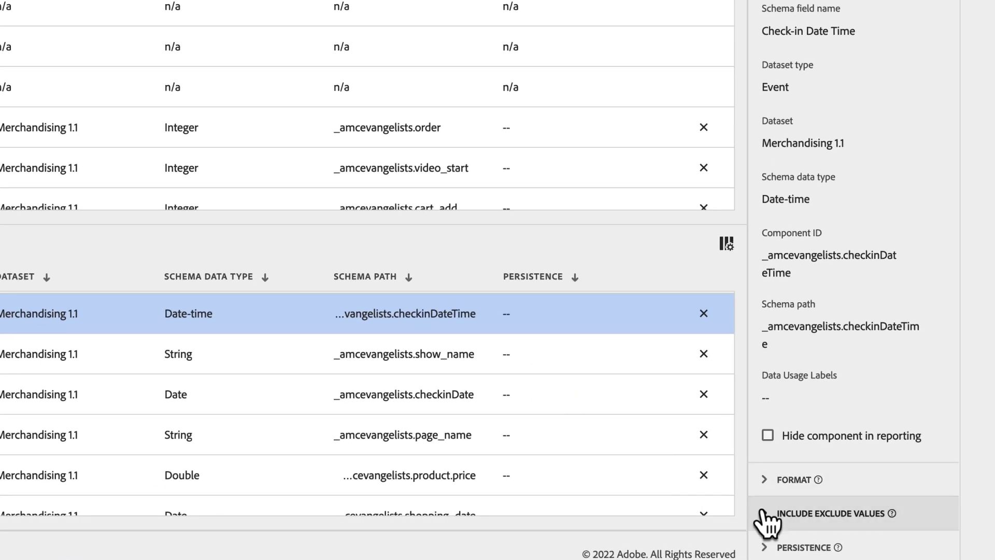
{"action": "left_click", "coordinate": [762, 513]}
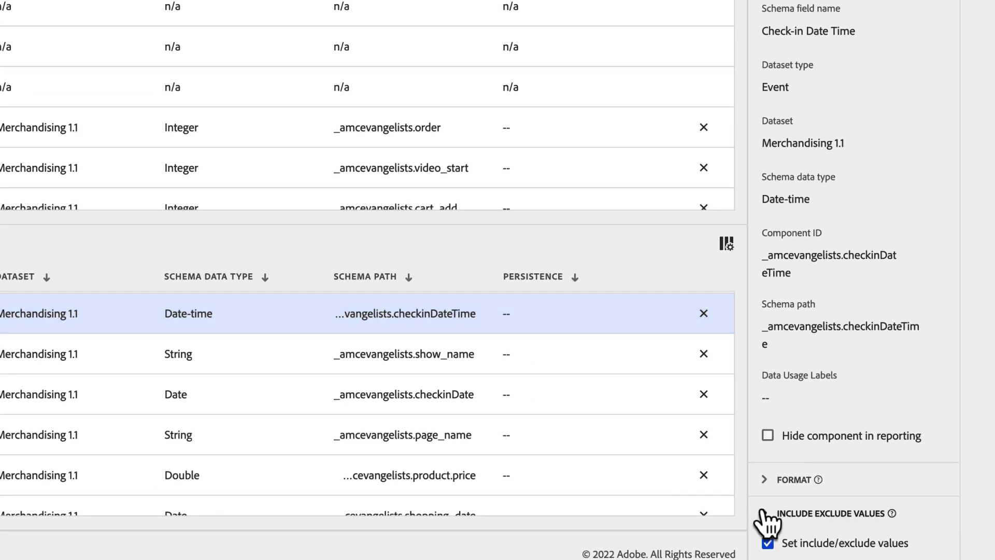
{"action": "scroll", "coordinate": [772, 510], "scroll_direction": "down", "scroll_amount": 2}
{"action": "left_click", "coordinate": [767, 464]}
- Set Check-in Date Time's date-time format to Weekday/Weekend and save the data view
{"action": "left_click", "coordinate": [764, 399]}
{"action": "scroll", "coordinate": [770, 413], "scroll_direction": "down", "scroll_amount": 1}
{"action": "left_click", "coordinate": [792, 412]}
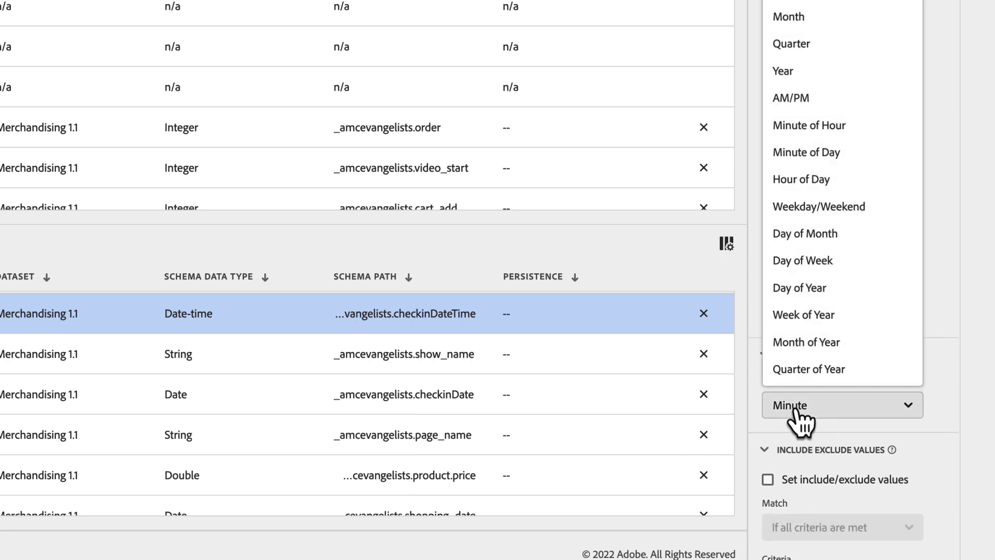
{"action": "left_click", "coordinate": [819, 206]}
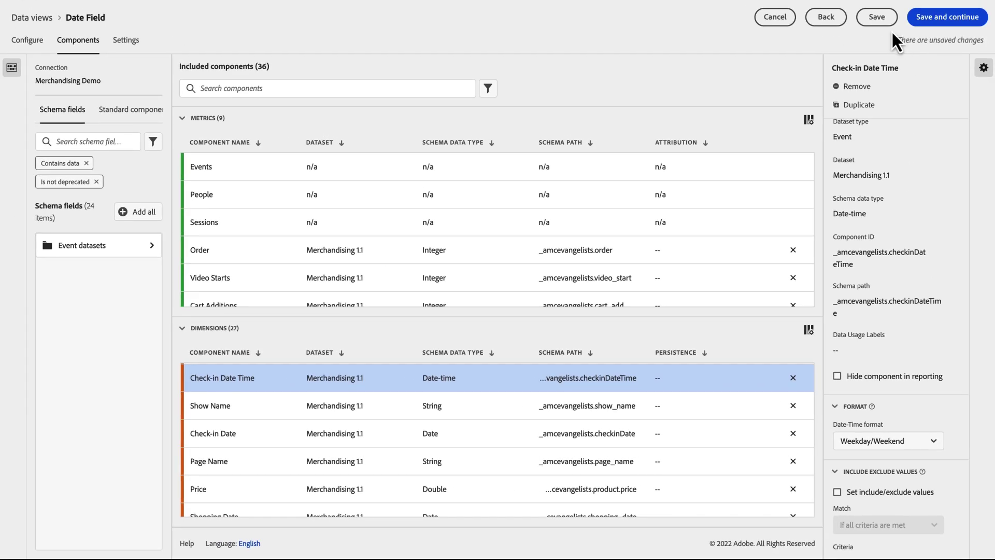
{"action": "left_click", "coordinate": [885, 20]}
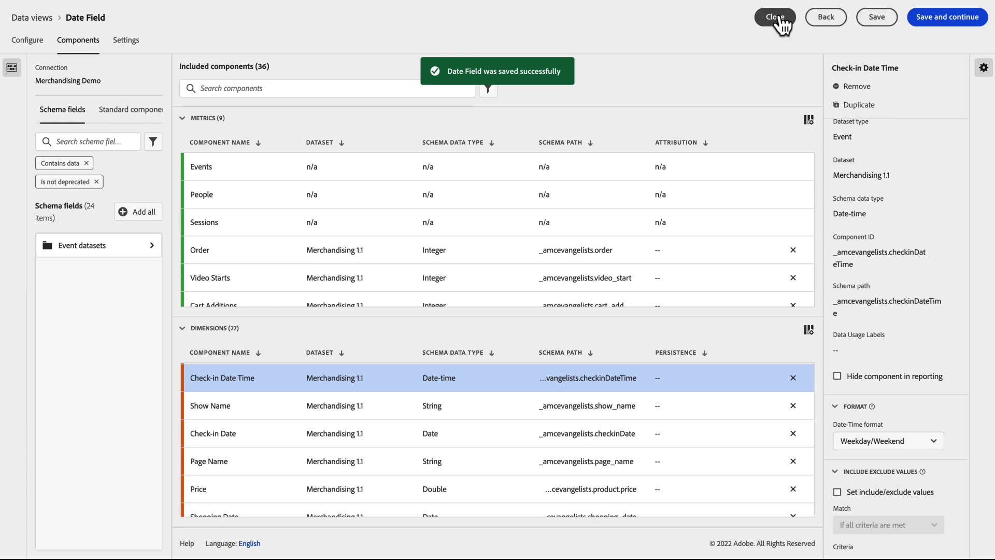
- Close the data view editor to see Events split into Weekend and Weekday rows
{"action": "left_click", "coordinate": [779, 18]}
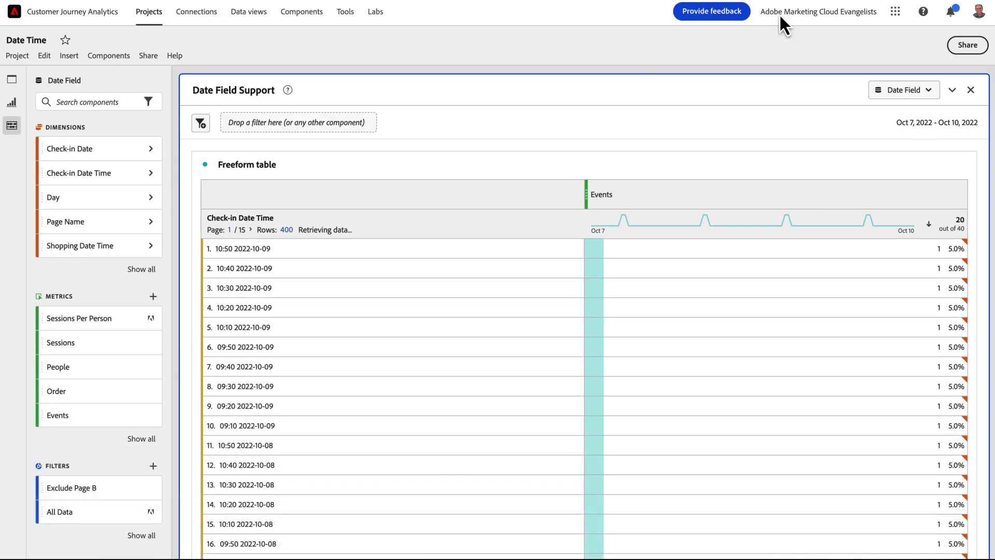